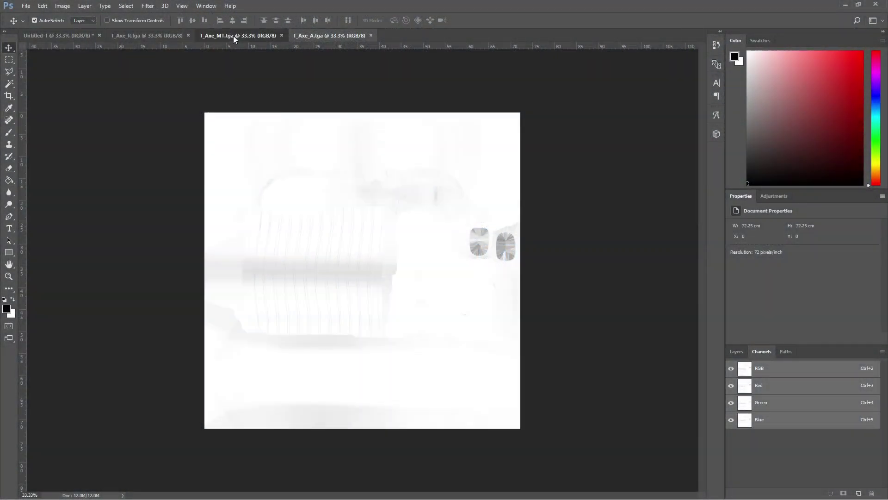
# Step: Inspect the Green, Blue and composite RGB channels of the packed Untitled-1 texture
pyautogui.click(171, 35)
pyautogui.click(55, 35)
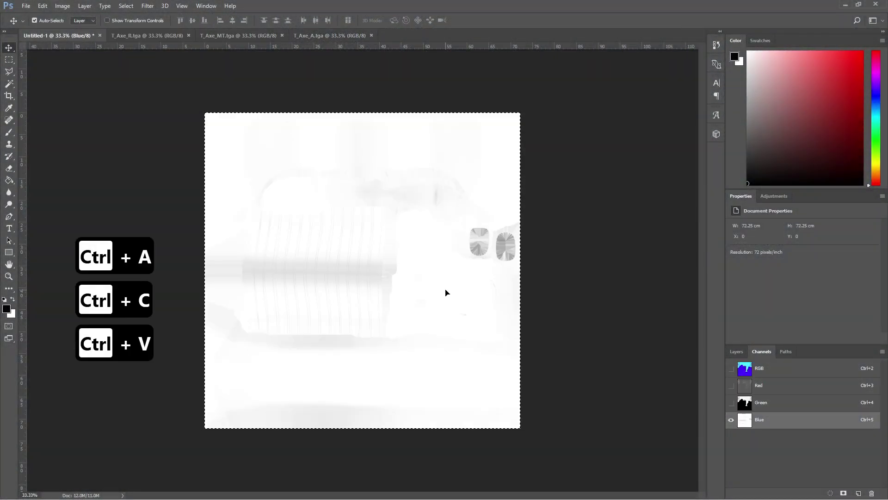
pyautogui.click(764, 404)
pyautogui.click(760, 419)
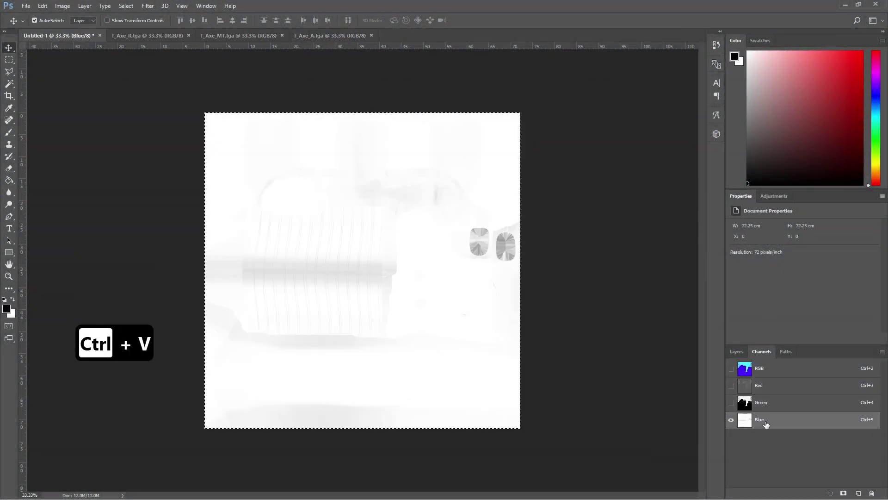
pyautogui.click(759, 368)
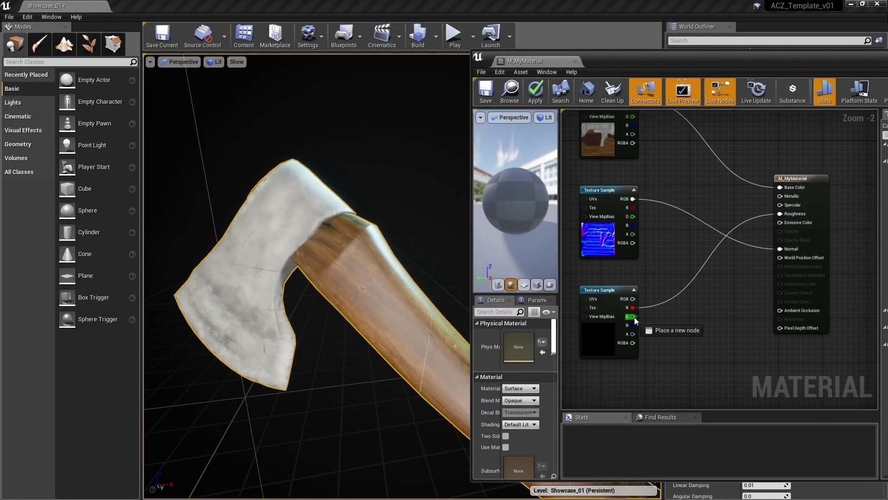
# Step: In Unreal Editor, connect the packed texture sample's G output to Metallic and its B output to Ambient Occlusion in M_MyMaterial
pyautogui.moveTo(632, 316); pyautogui.dragTo(781, 198)
pyautogui.moveTo(631, 325); pyautogui.dragTo(783, 310)
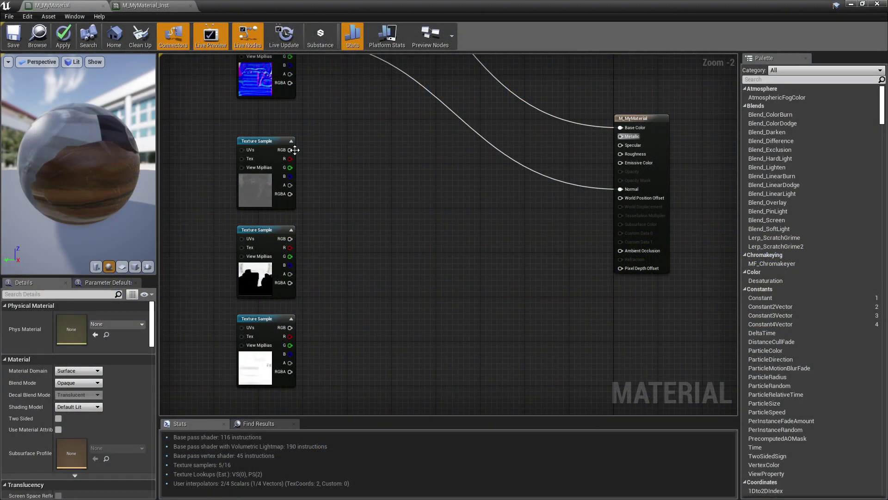
# Step: Wire the RGB outputs of the three grayscale samples to Roughness, Metallic and Ambient Occlusion respectively, apply and save M_MyMaterial, and show M_MyMaterial_Inst
pyautogui.moveTo(290, 150); pyautogui.dragTo(621, 154)
pyautogui.moveTo(290, 238); pyautogui.dragTo(620, 137)
pyautogui.moveTo(290, 327); pyautogui.dragTo(620, 250)
pyautogui.click(59, 41)
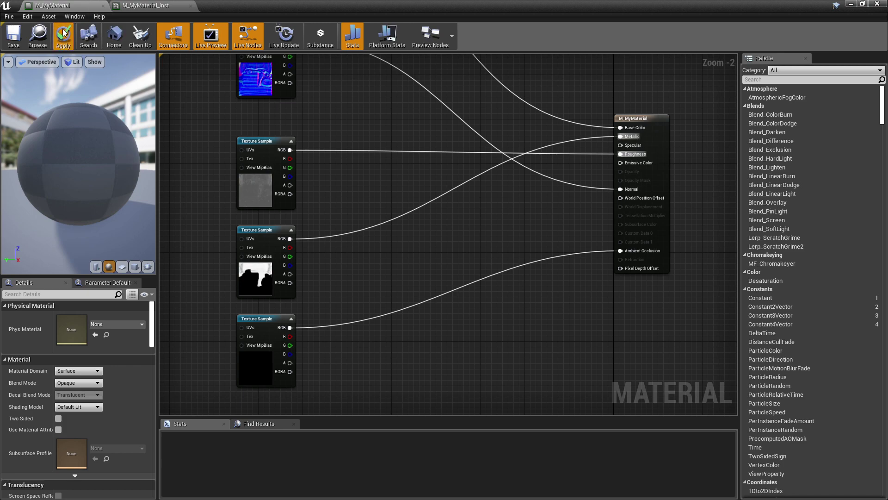
pyautogui.click(14, 37)
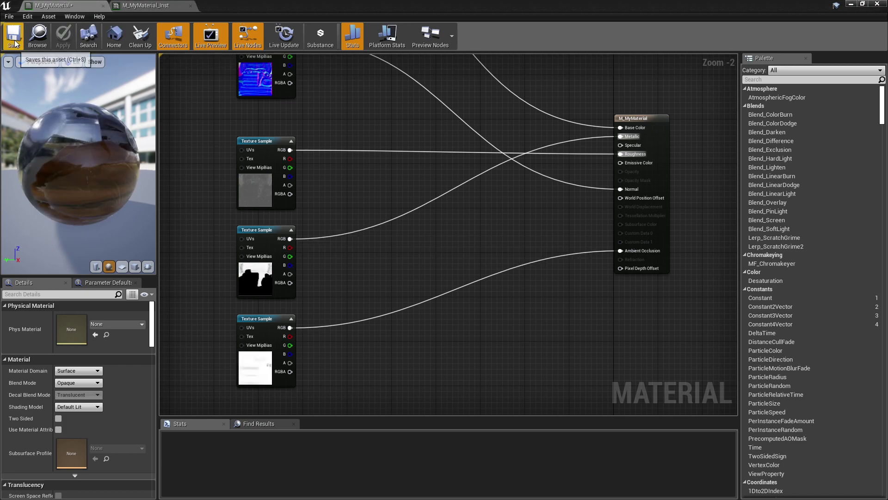
pyautogui.click(138, 6)
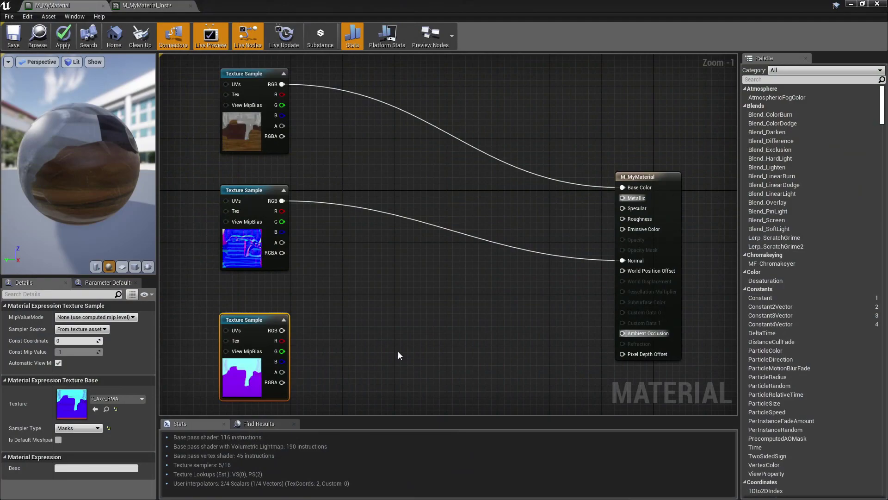
# Step: Connect the T_Axe_RMA sample's R to Roughness, G to Metallic and B to Ambient Occlusion, apply and save M_MyMaterial, and show M_MyMaterial_Inst
pyautogui.click(398, 351)
pyautogui.moveTo(281, 340); pyautogui.dragTo(641, 219)
pyautogui.moveTo(281, 351); pyautogui.dragTo(647, 200)
pyautogui.moveTo(282, 361); pyautogui.dragTo(641, 337)
pyautogui.click(63, 36)
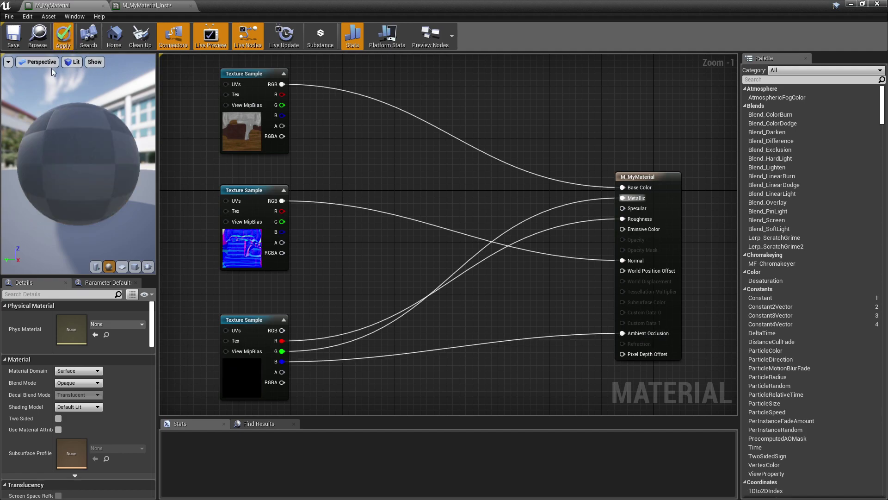
pyautogui.click(14, 37)
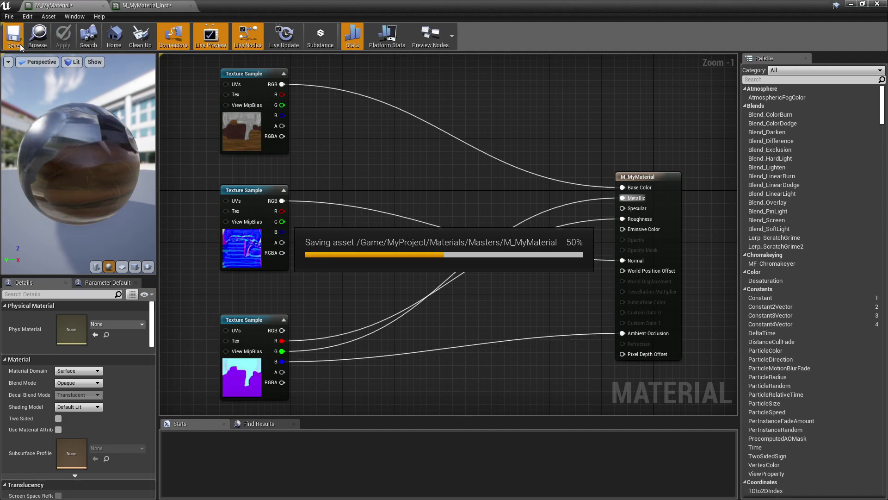
pyautogui.click(143, 7)
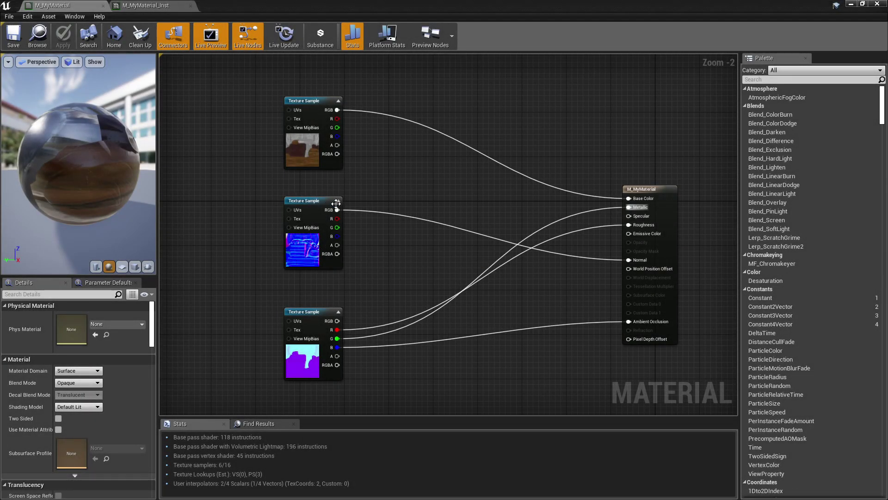
# Step: Set the sampler source of the T_Axe_albedo, T_Axe_normal and T_Axe_RMA texture samples to Shared: Wrap
pyautogui.click(319, 105)
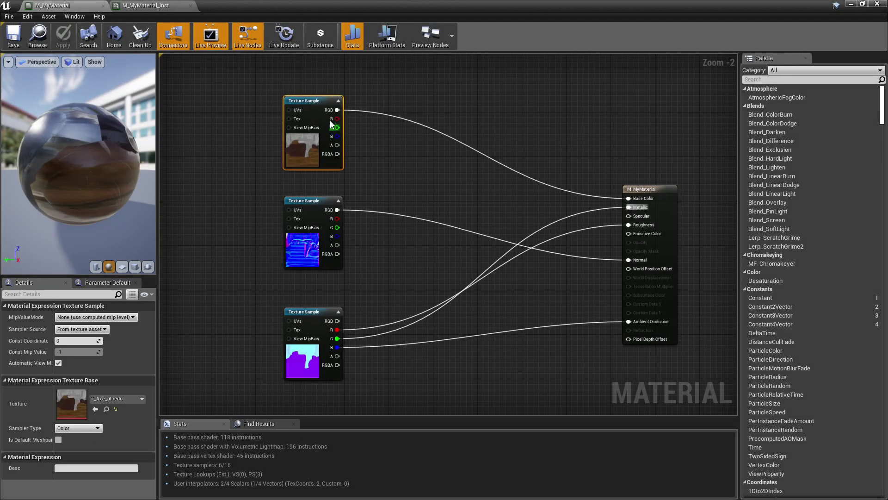
pyautogui.click(103, 329)
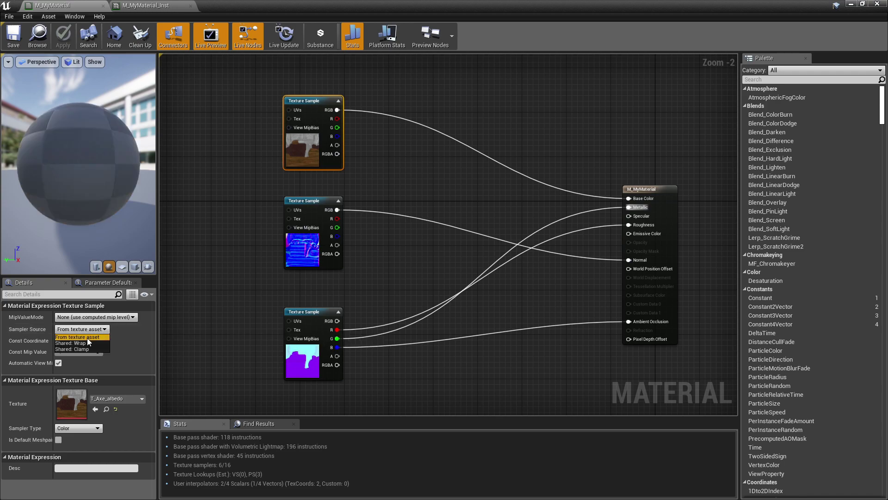
pyautogui.click(87, 342)
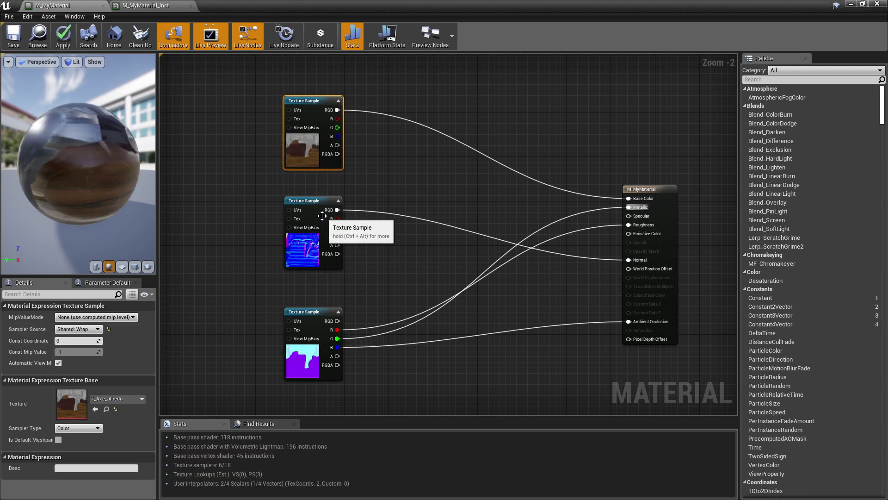
pyautogui.click(322, 216)
pyautogui.click(82, 329)
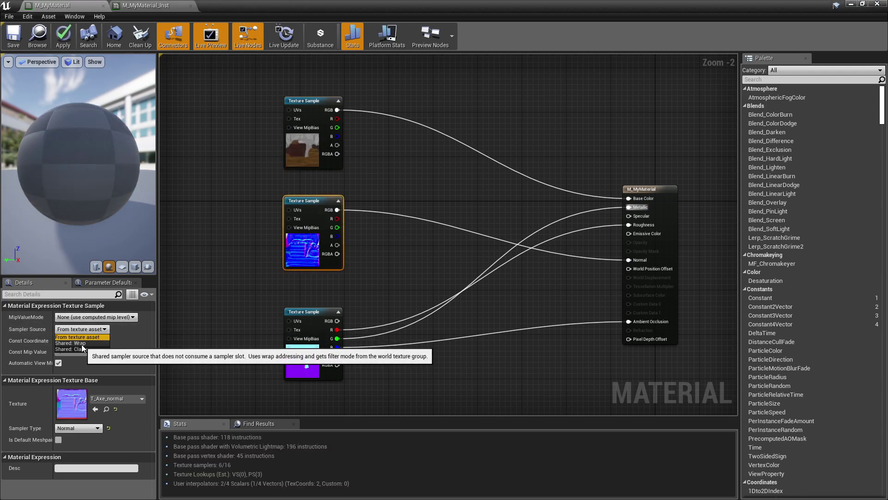
pyautogui.click(81, 344)
pyautogui.click(318, 322)
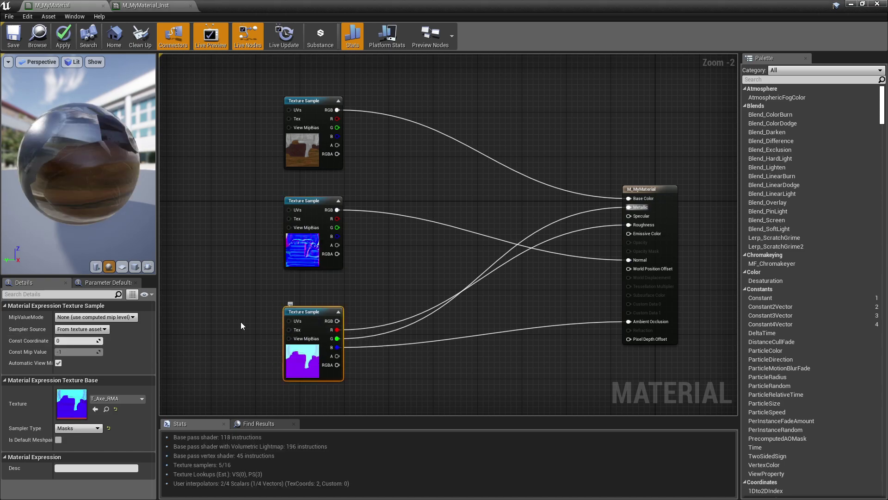
pyautogui.click(82, 329)
pyautogui.click(81, 343)
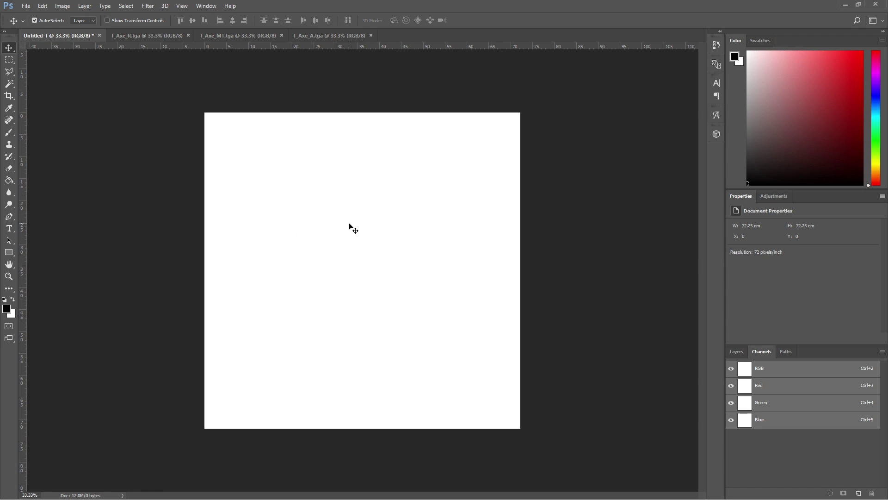
# Step: In Photoshop, check the image size of the blank Untitled-1 document and accept it as it is
pyautogui.click(62, 6)
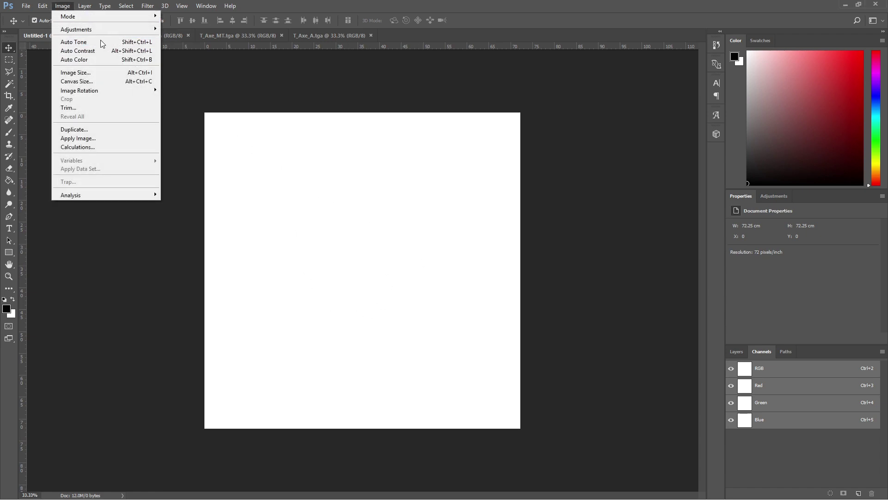
pyautogui.click(85, 73)
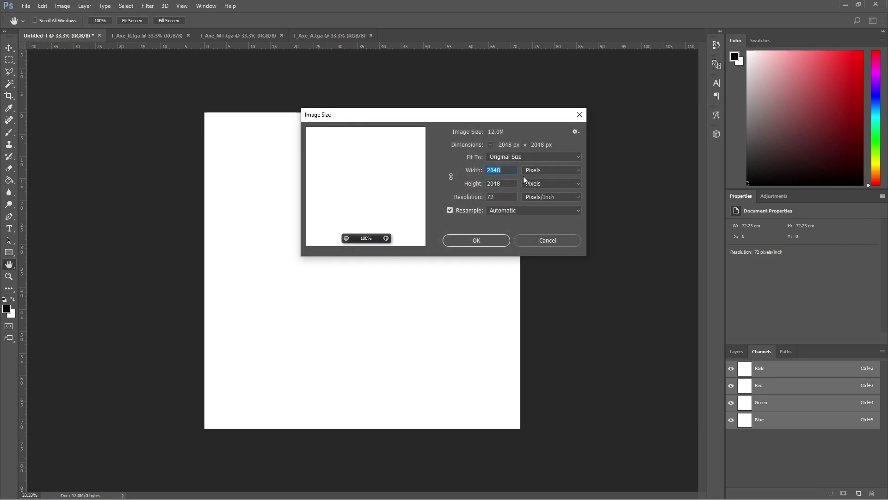
pyautogui.click(479, 241)
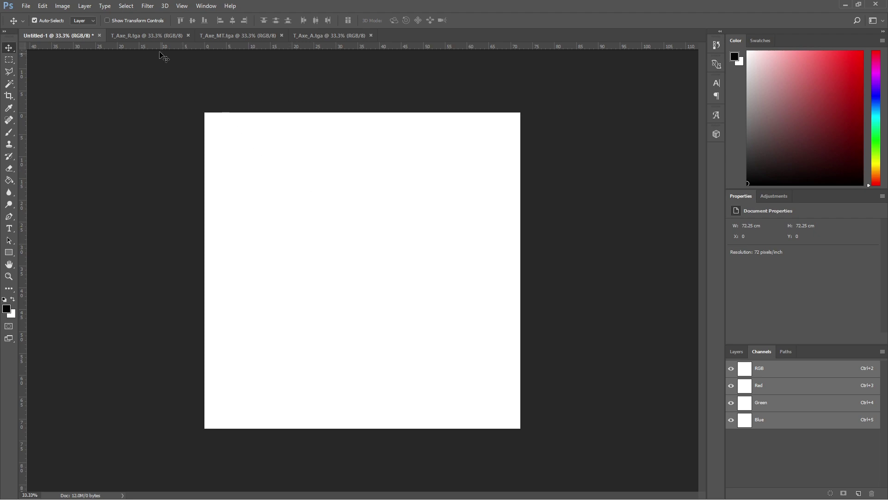
# Step: Review the opened T_Axe_R, T_Axe_MT and T_Axe_A source textures one after another
pyautogui.click(137, 36)
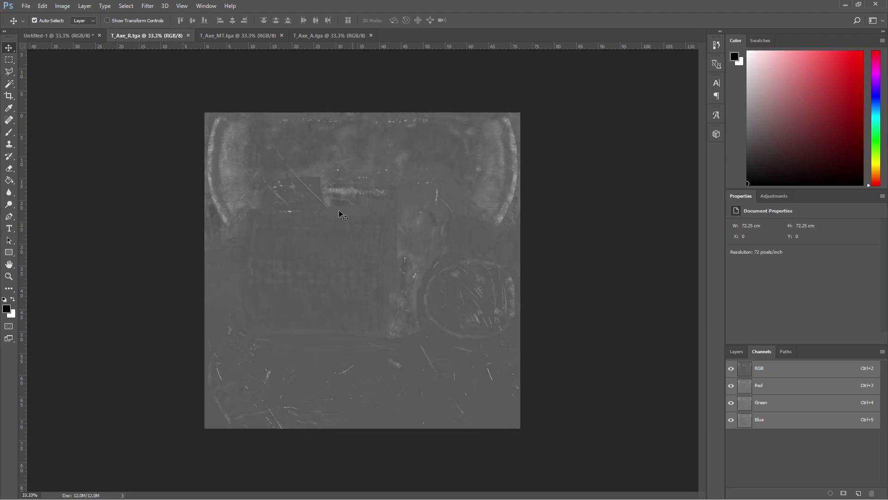
pyautogui.click(222, 35)
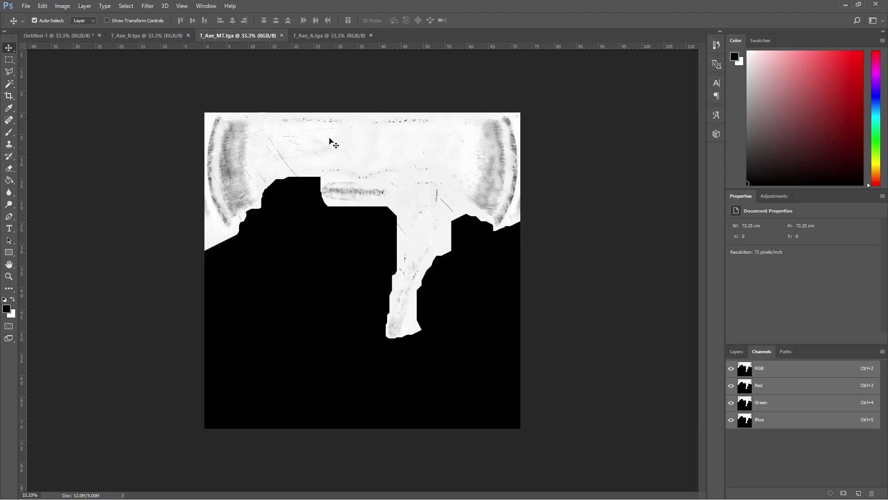
pyautogui.click(307, 36)
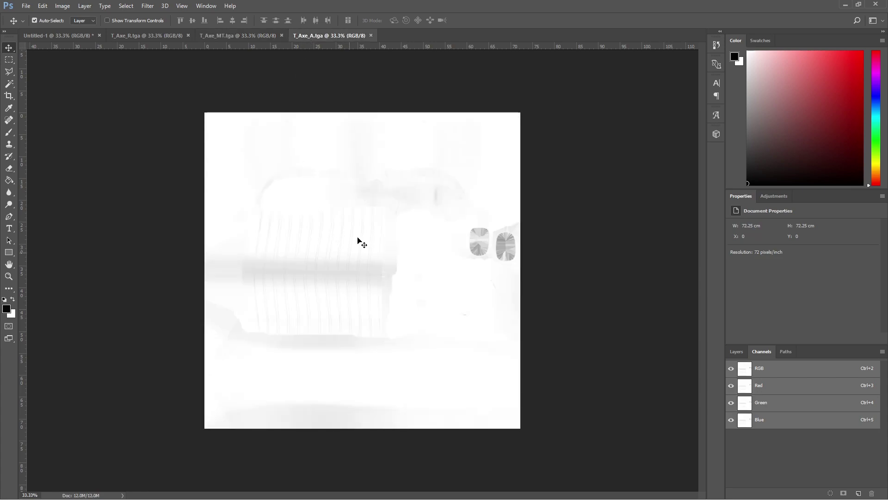
pyautogui.click(232, 36)
pyautogui.click(171, 35)
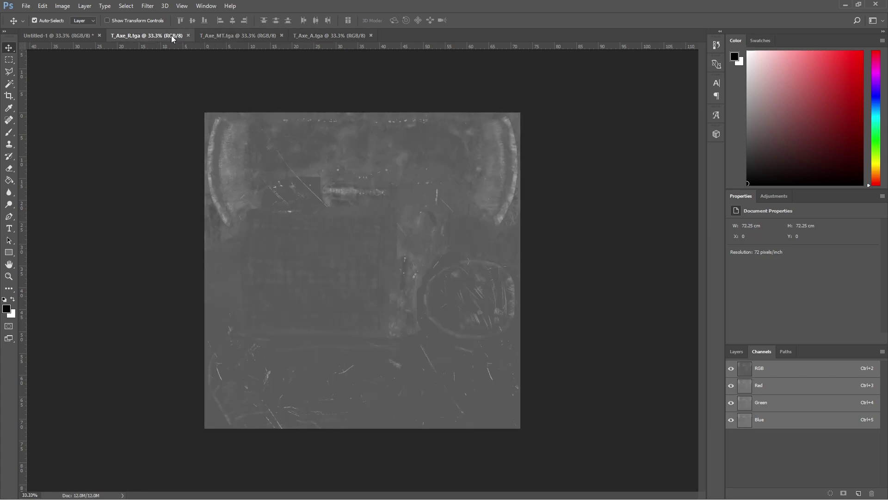
# Step: View the individual Red, Green and Blue channels of the blank Untitled-1 document
pyautogui.click(76, 35)
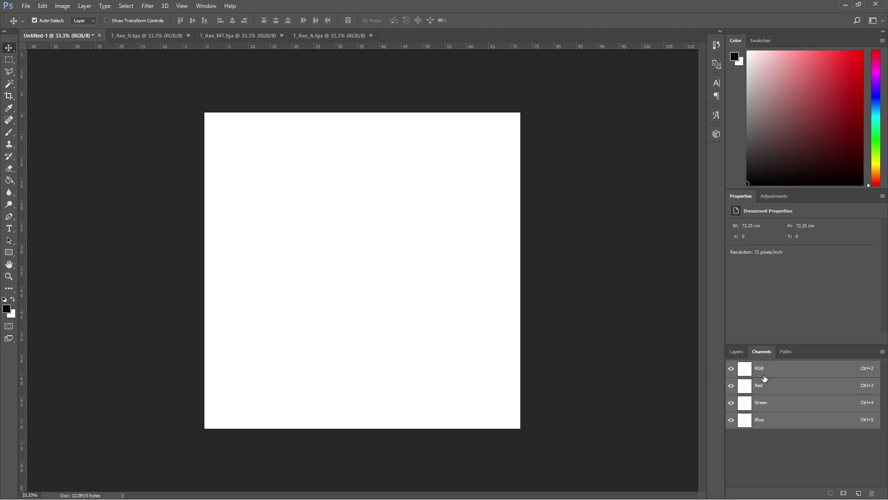
pyautogui.click(765, 387)
pyautogui.click(771, 406)
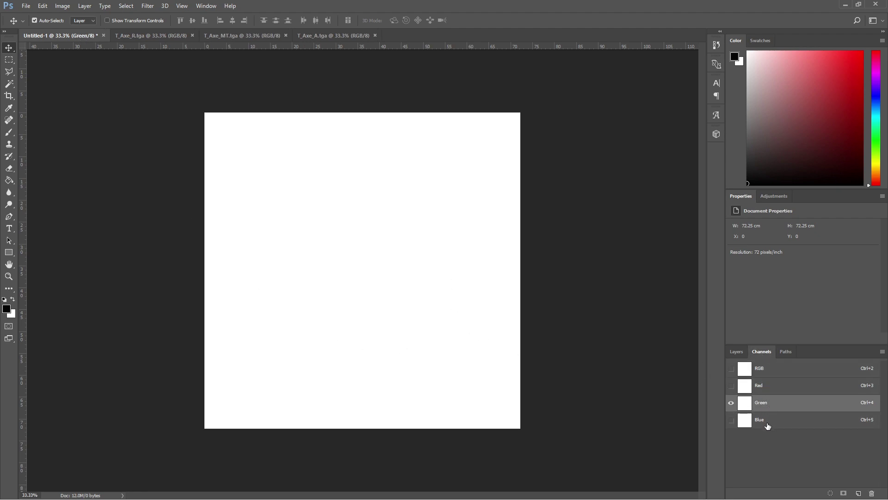
pyautogui.click(767, 421)
# Step: Copy the entire T_Axe_R roughness texture into the Red channel of Untitled-1
pyautogui.click(776, 388)
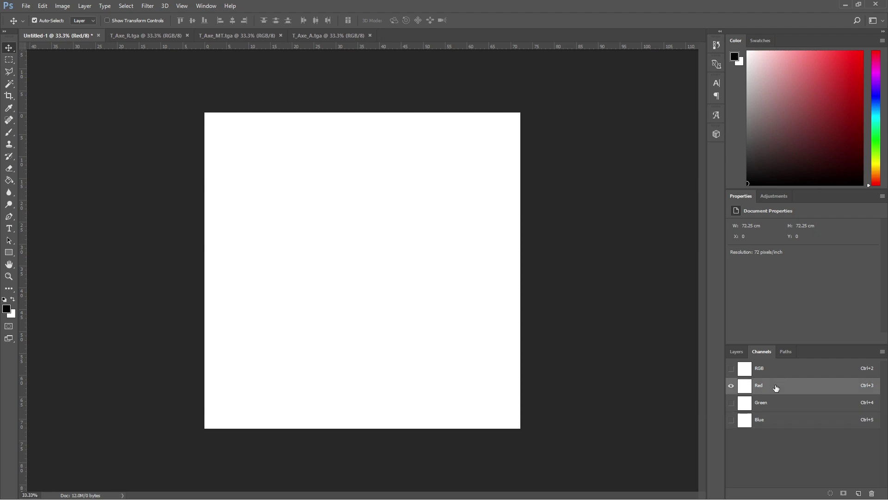
pyautogui.click(155, 35)
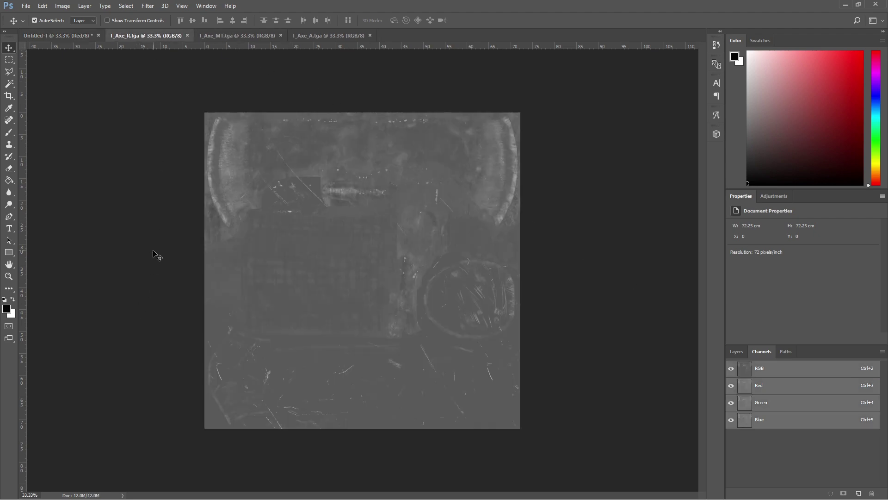
pyautogui.hotkey('ctrl', 'a')
pyautogui.hotkey('ctrl', 'c')
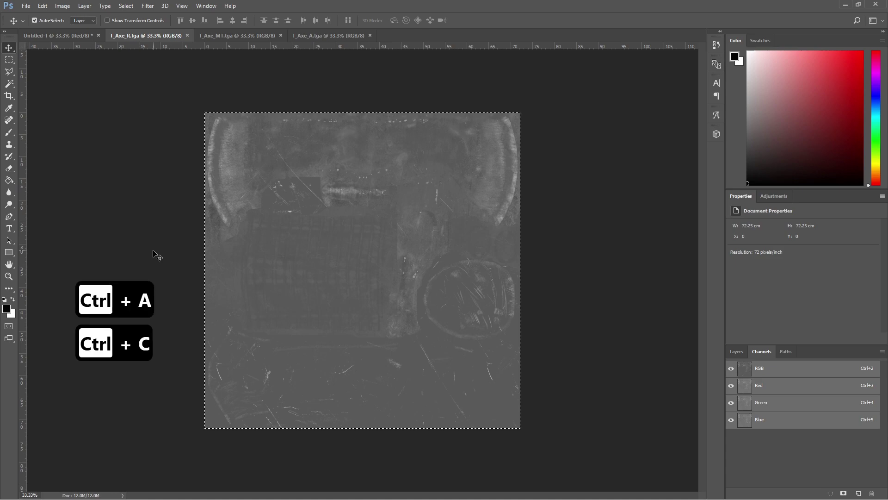
pyautogui.click(71, 38)
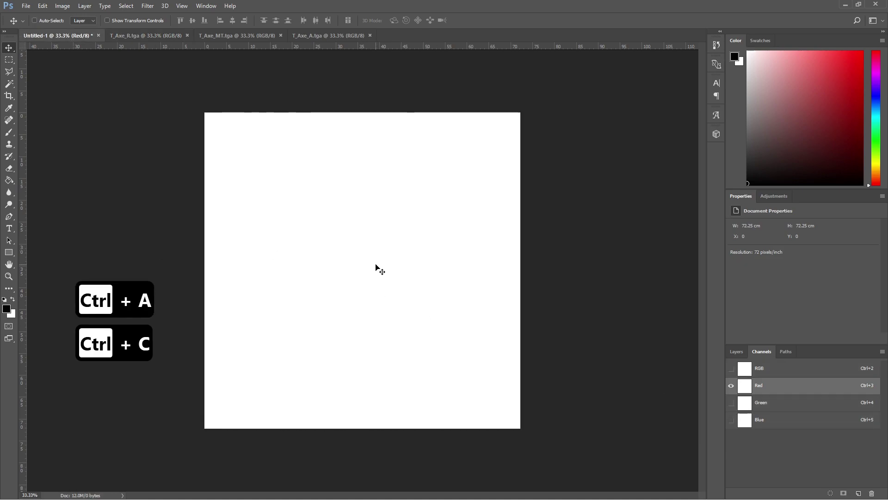
pyautogui.hotkey('ctrl', 'v')
# Step: Copy the entire T_Axe_MT metallic texture into the Green channel of Untitled-1
pyautogui.click(219, 35)
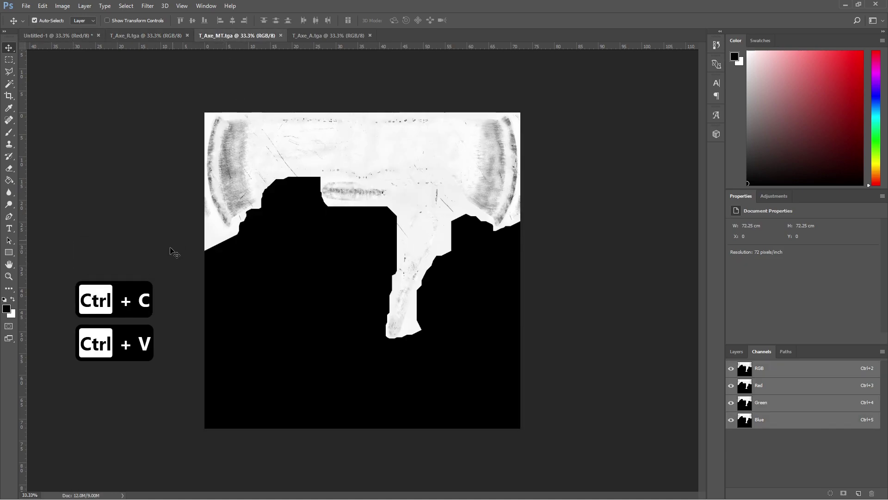
pyautogui.hotkey('ctrl', 'a')
pyautogui.hotkey('ctrl', 'c')
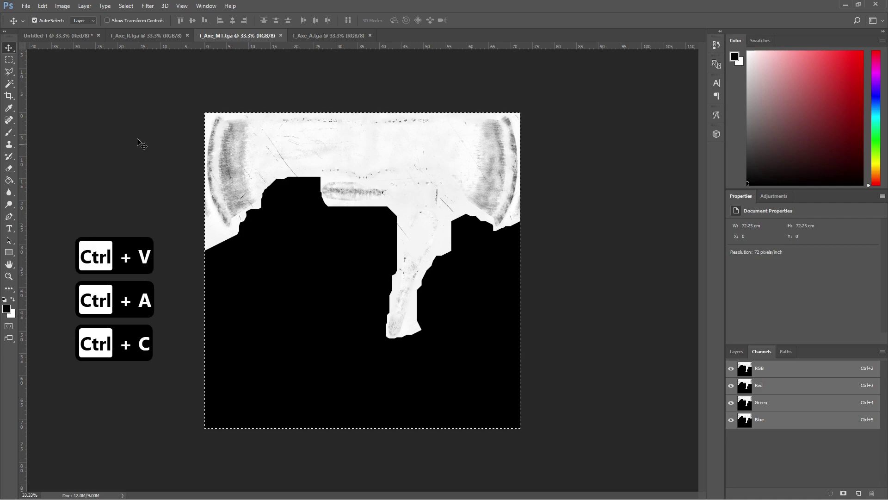
pyautogui.click(65, 36)
pyautogui.click(800, 410)
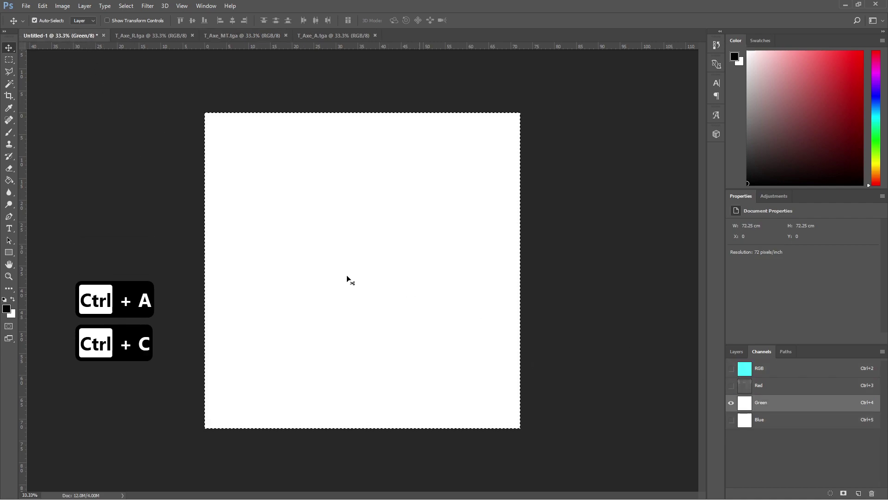
pyautogui.hotkey('ctrl', 'v')
# Step: Copy the entire T_Axe_A ambient occlusion texture into the Blue channel of Untitled-1
pyautogui.click(326, 36)
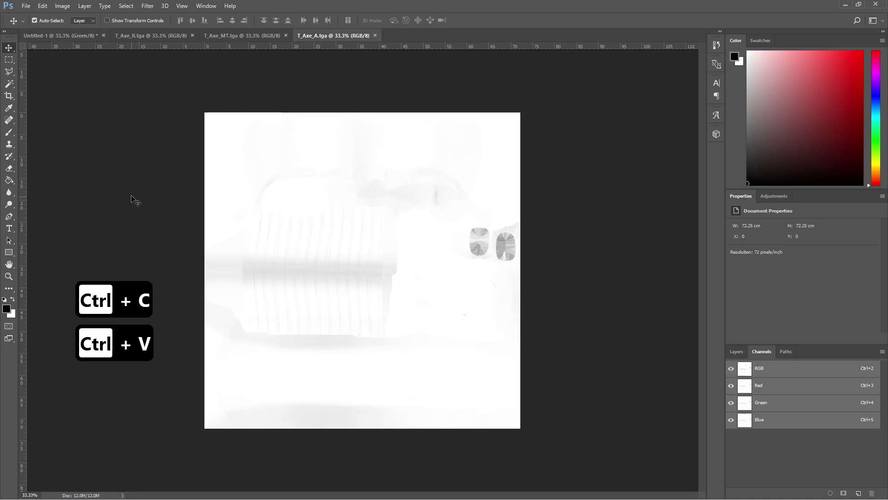
pyautogui.hotkey('ctrl', 'a')
pyautogui.hotkey('ctrl', 'c')
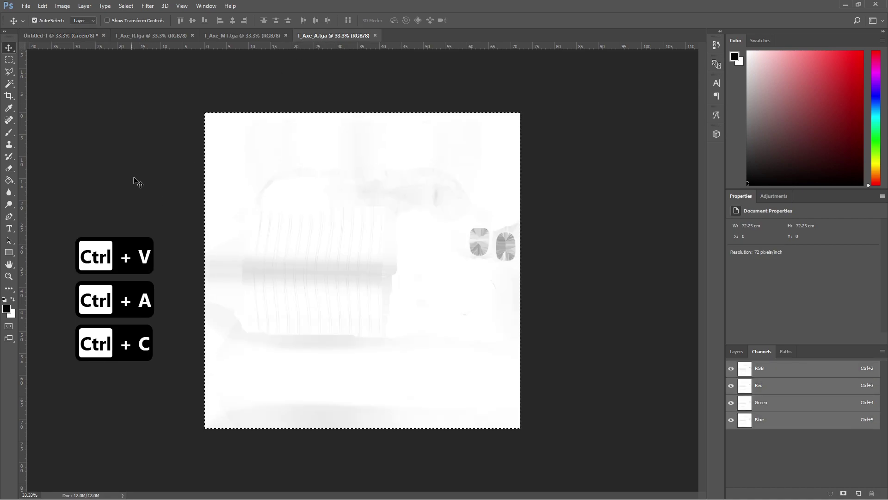
pyautogui.click(83, 38)
pyautogui.click(763, 420)
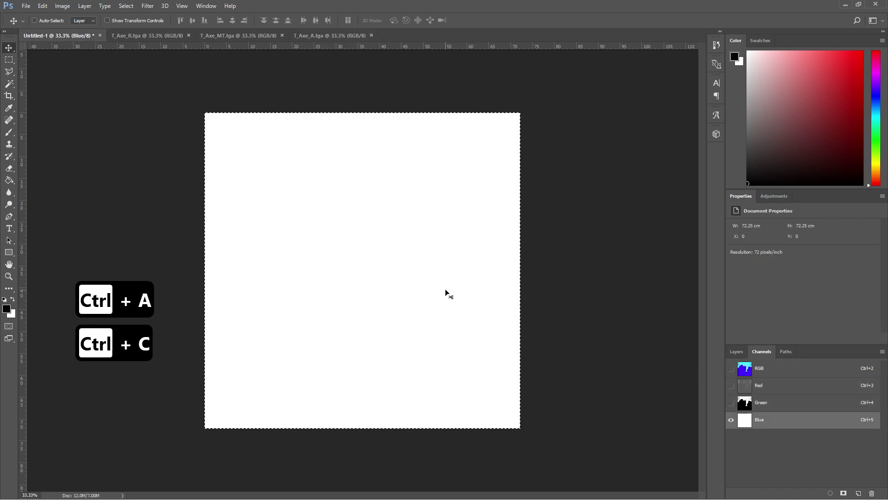
pyautogui.hotkey('ctrl', 'v')
# Step: Review the packed Red, Green and Blue channels of Untitled-1 individually, followed by the RGB composite
pyautogui.click(761, 402)
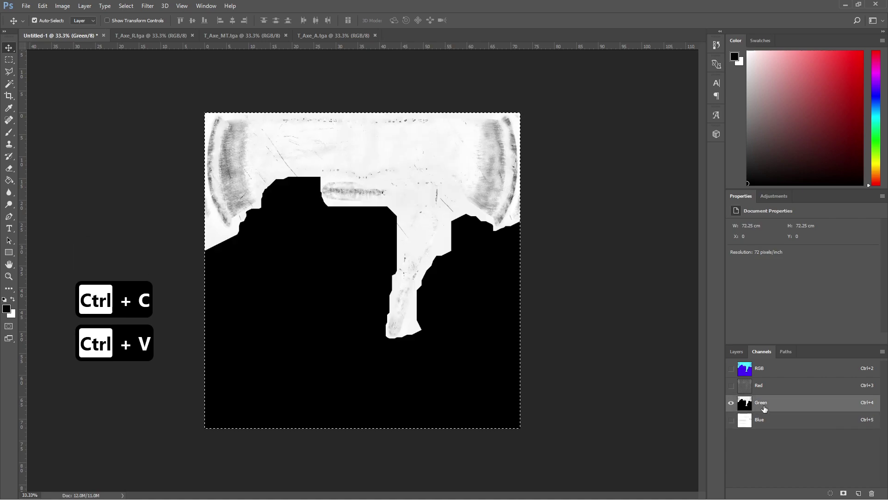
pyautogui.click(766, 388)
pyautogui.click(766, 404)
pyautogui.click(764, 421)
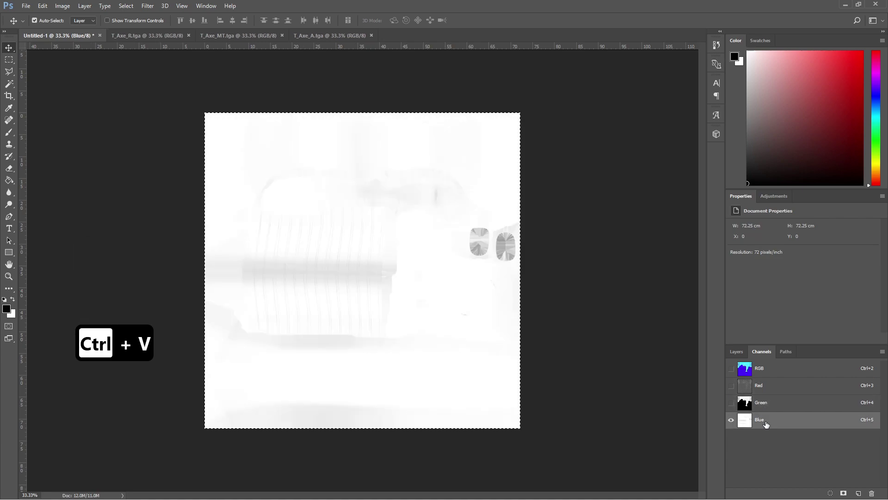
pyautogui.click(766, 373)
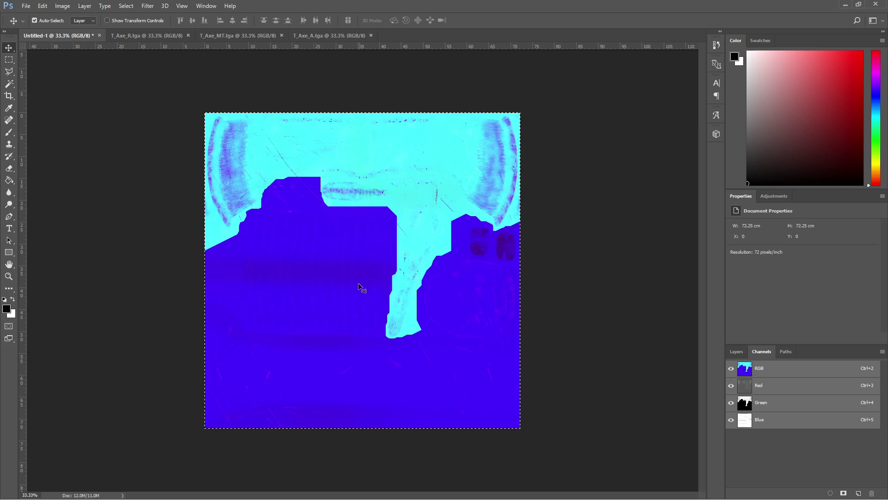
# Step: Save the packed document as T_Axe_RMA in Targa format at 24 bits/pixel in the Textures folder
pyautogui.click(26, 6)
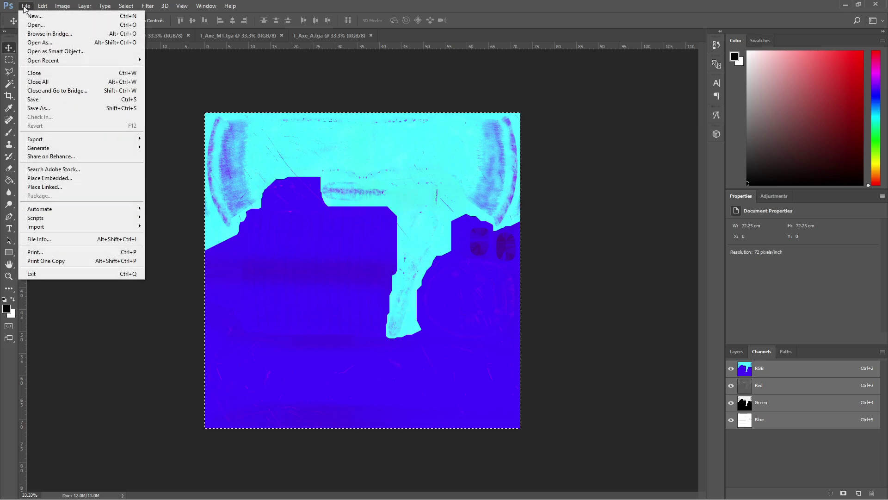
pyautogui.click(46, 109)
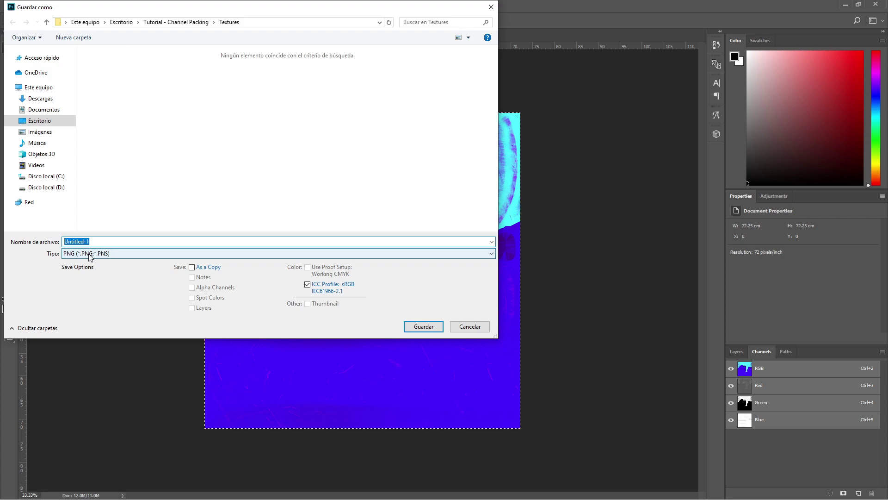
pyautogui.click(83, 257)
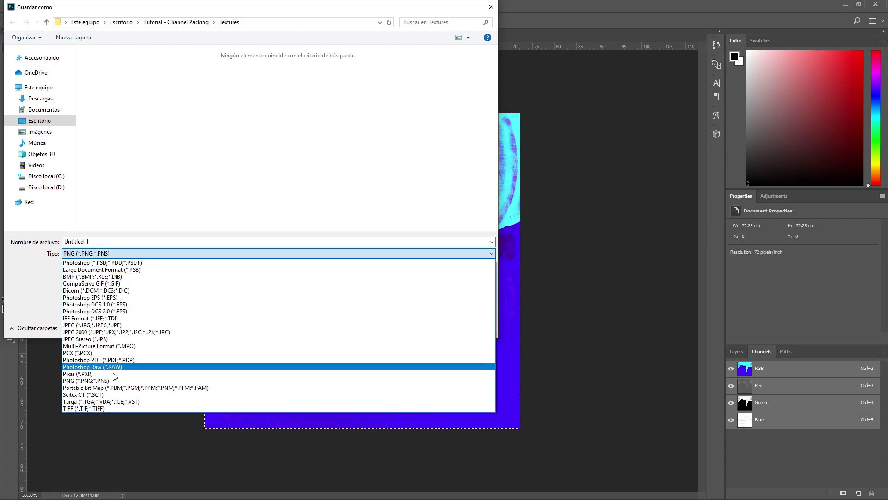
pyautogui.click(111, 397)
pyautogui.click(99, 241)
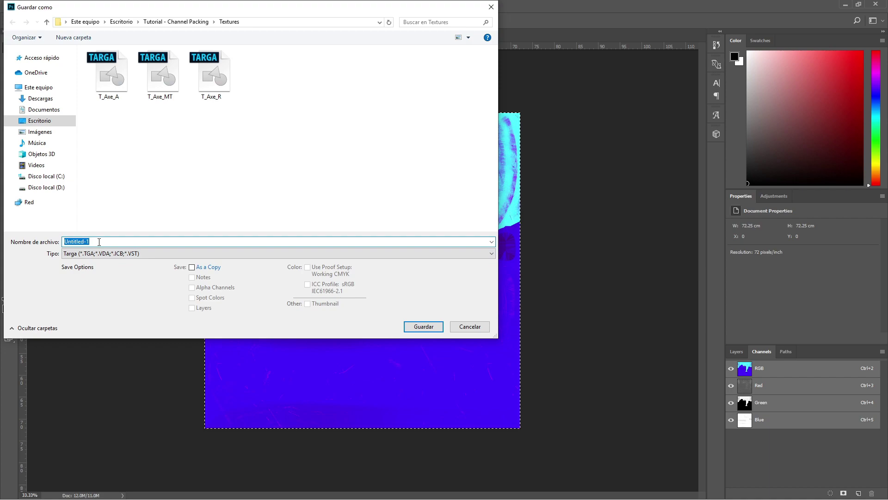
pyautogui.write('T_Ax')
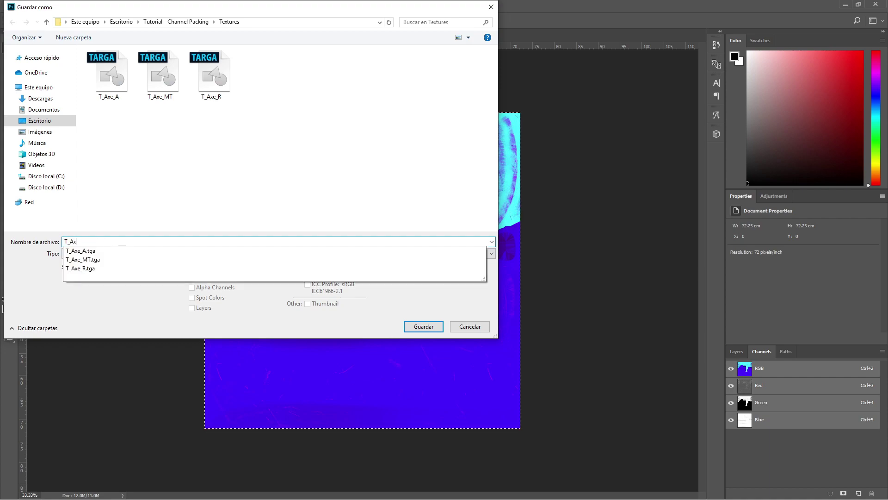
pyautogui.write('e_RMA')
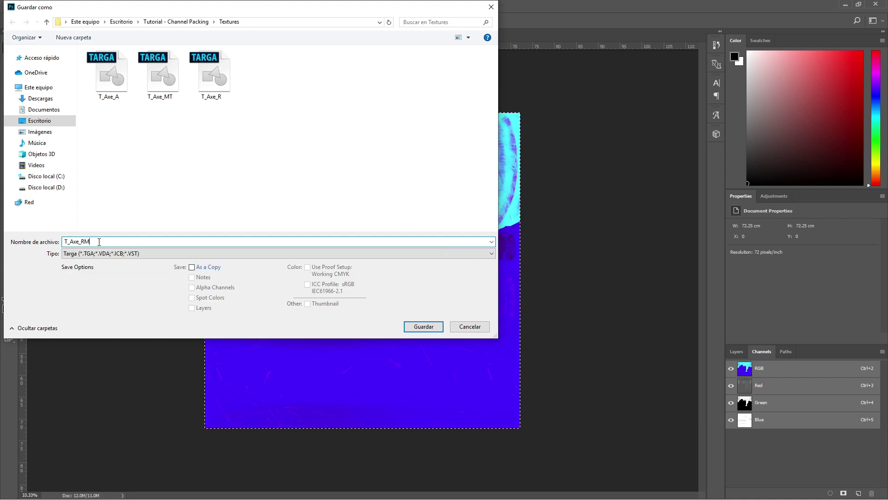
pyautogui.click(423, 327)
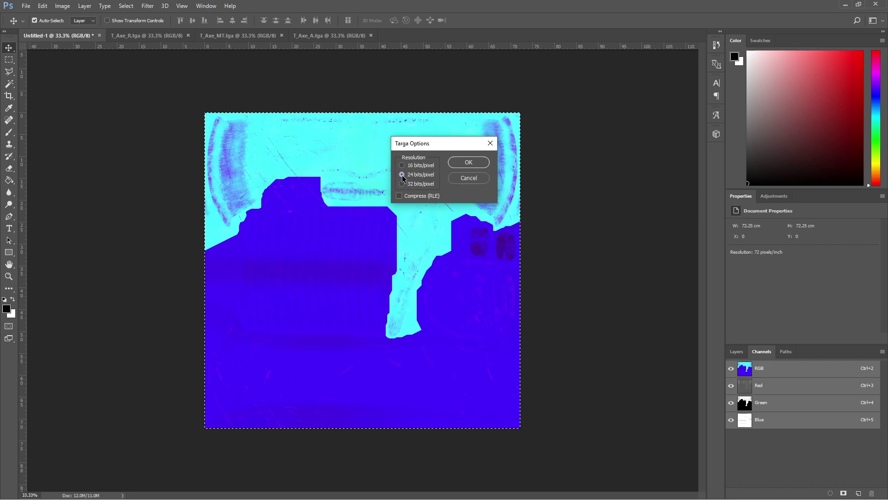
pyautogui.click(468, 163)
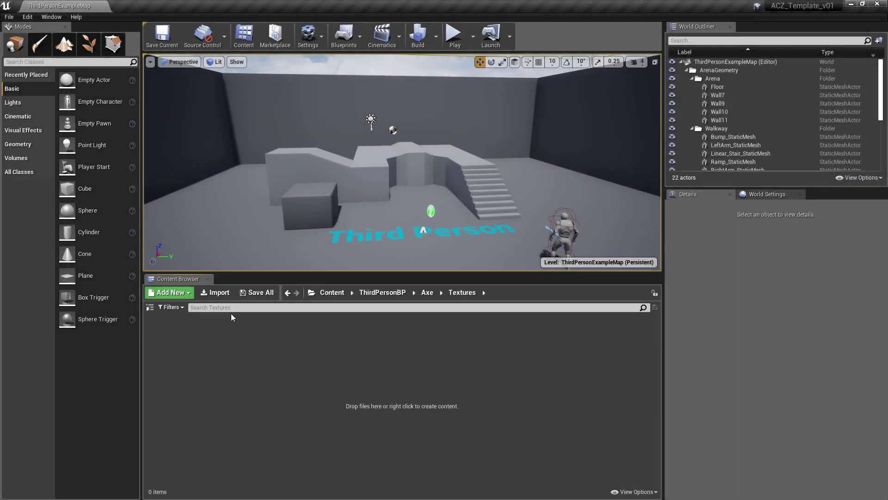
# Step: Switch to Unreal Editor, import T_Axe_RMA into the Axe Textures folder, and save it with Masks (no sRGB) compression
pyautogui.click(216, 293)
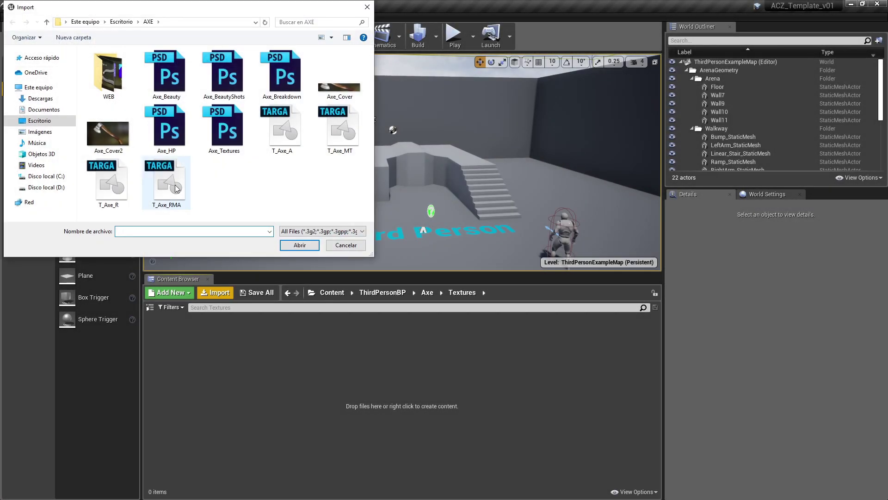
pyautogui.click(292, 246)
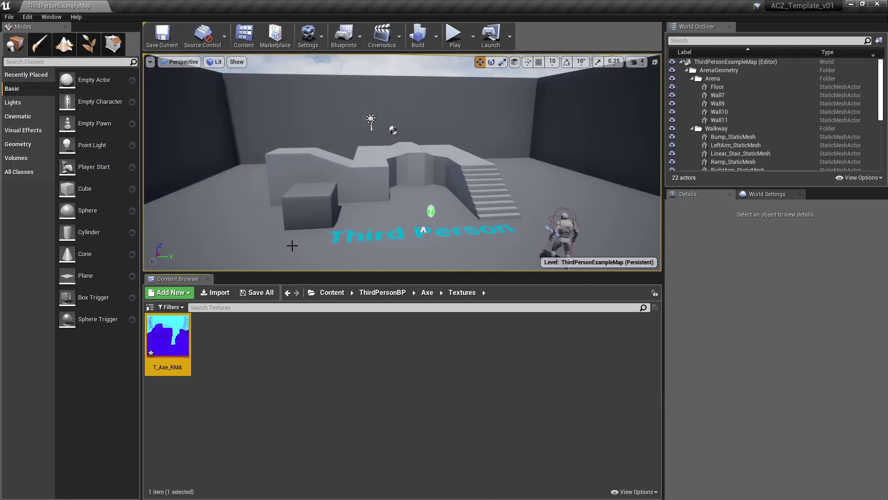
pyautogui.doubleClick(174, 341)
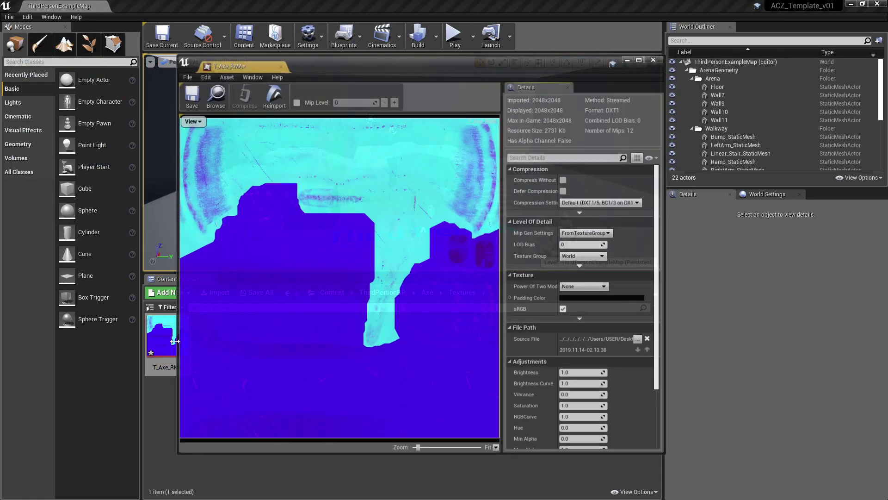
pyautogui.click(639, 60)
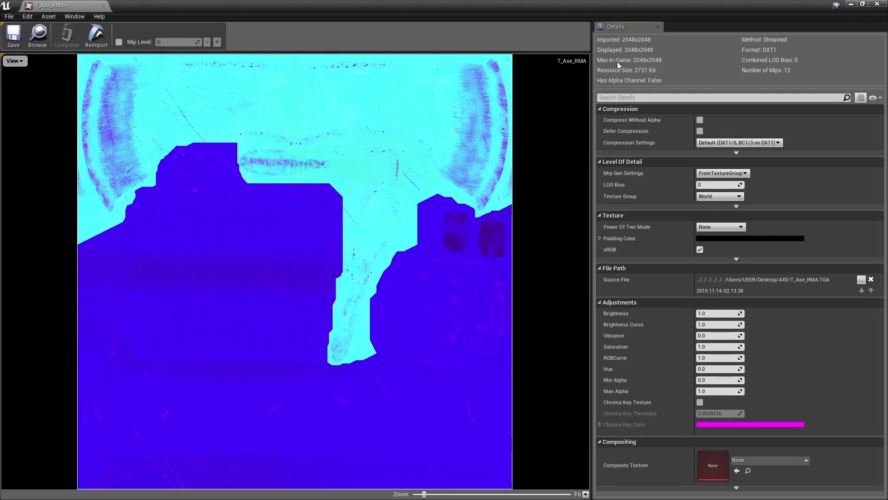
pyautogui.click(736, 143)
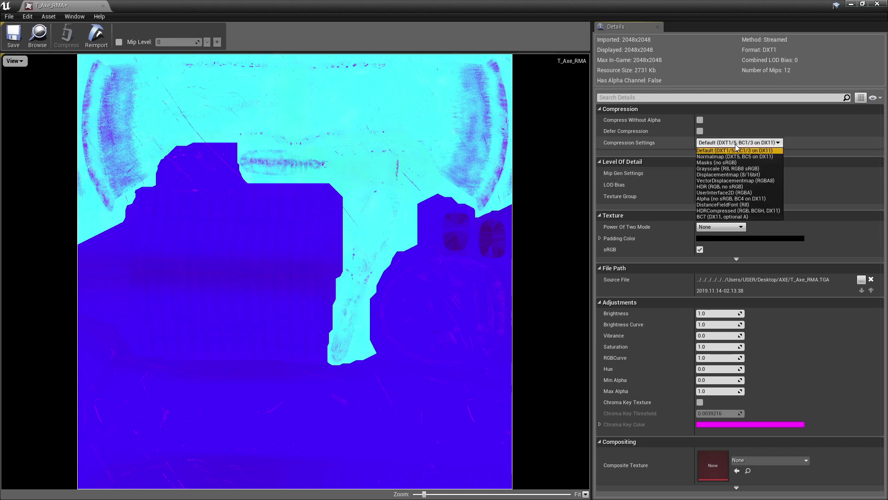
pyautogui.click(717, 163)
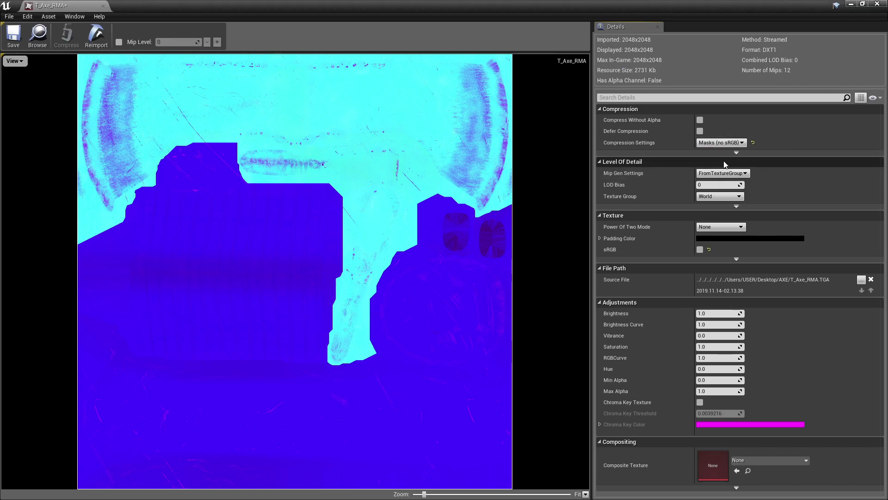
pyautogui.click(14, 40)
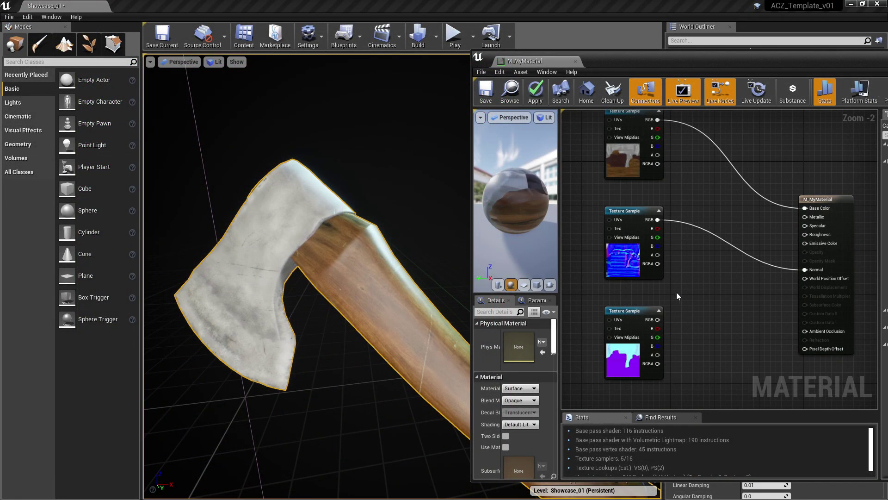
# Step: Connect the packed texture's R to Roughness, G to Metallic and B to Ambient Occlusion in M_MyMaterial, applying and saving the material
pyautogui.moveTo(658, 328); pyautogui.dragTo(780, 213)
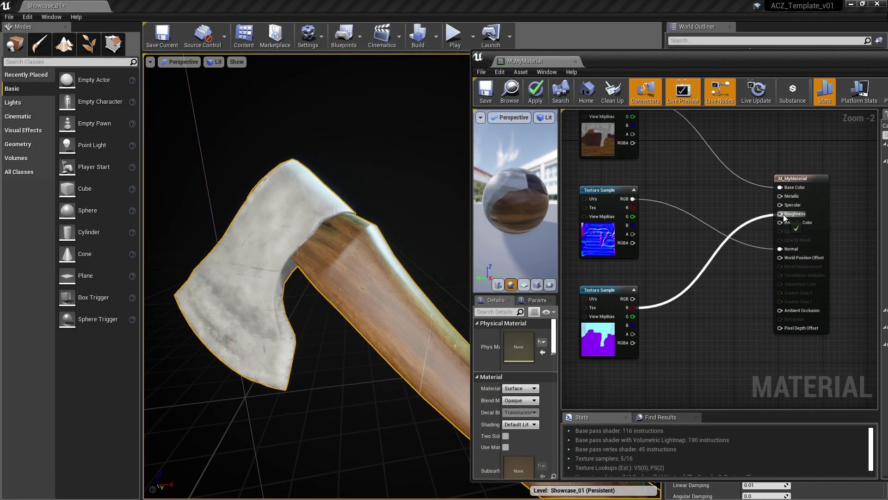
pyautogui.moveTo(633, 316); pyautogui.dragTo(780, 196)
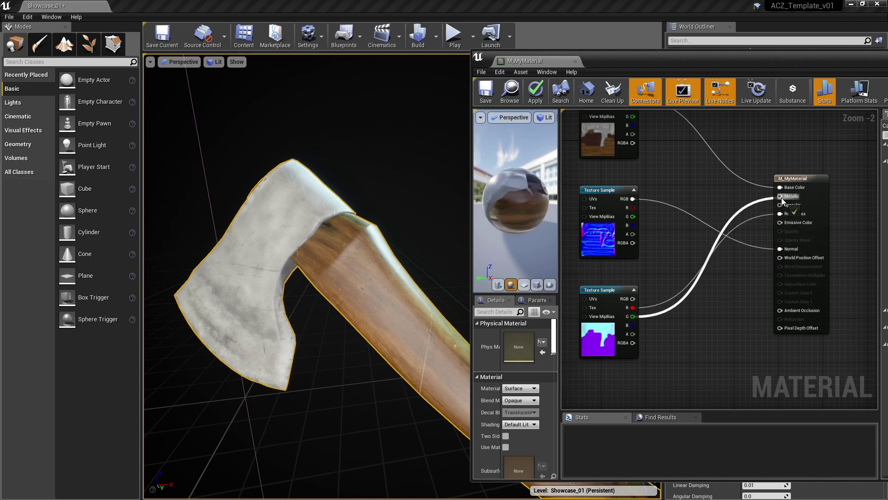
pyautogui.moveTo(632, 327); pyautogui.dragTo(780, 310)
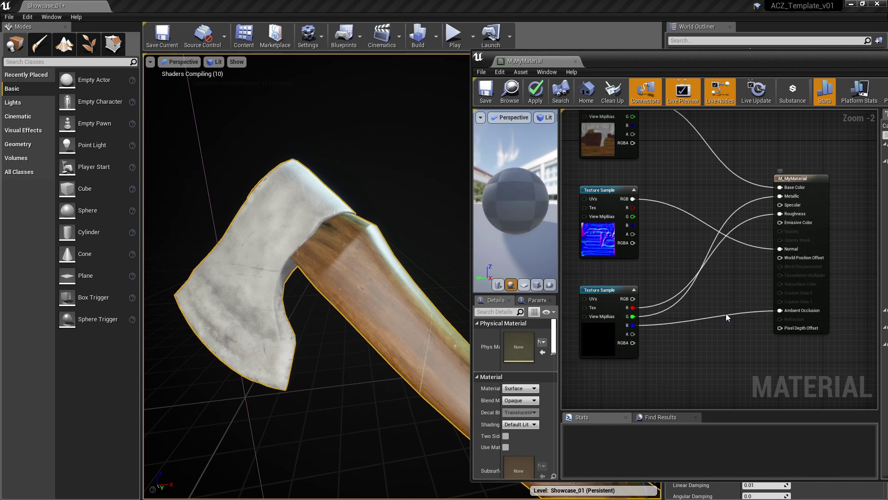
pyautogui.click(542, 99)
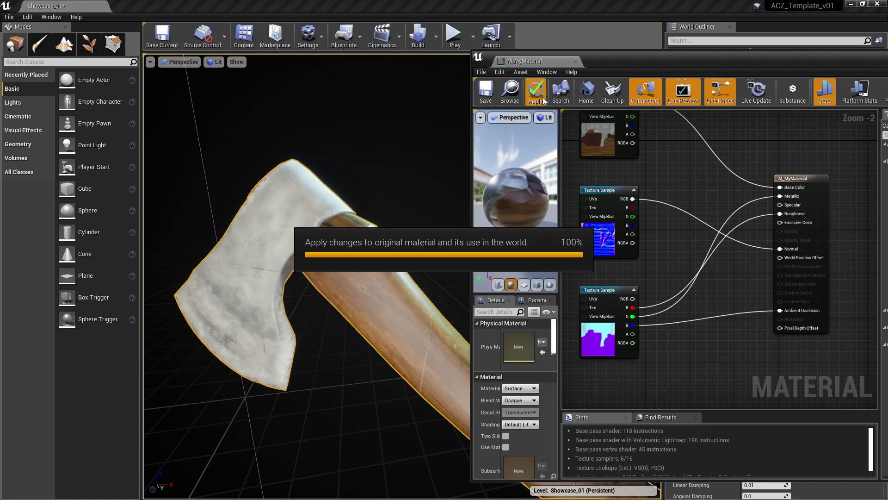
pyautogui.click(487, 100)
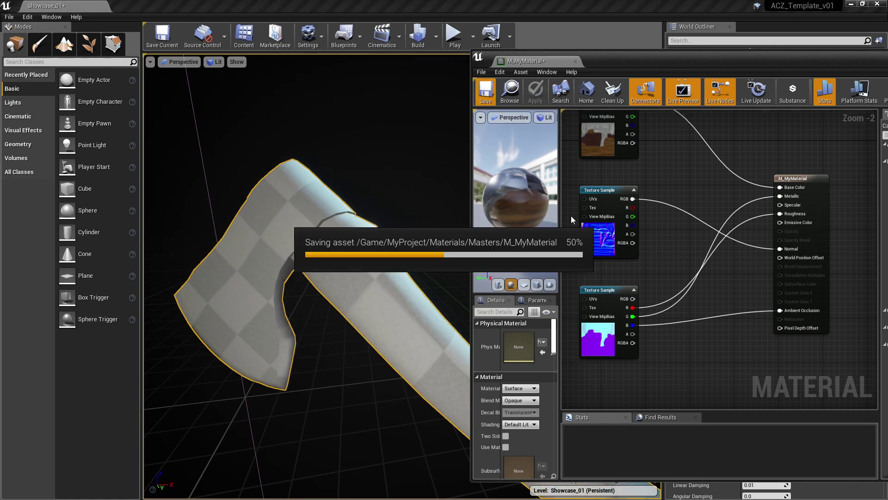
# Step: Examine the textured axe in the Showcase_01 level from different angles and distances
pyautogui.moveTo(816, 50); pyautogui.dragTo(691, 78)
pyautogui.click(511, 183)
pyautogui.moveTo(512, 194); pyautogui.dragTo(512, 183)
pyautogui.scroll(-5, 402, 278)
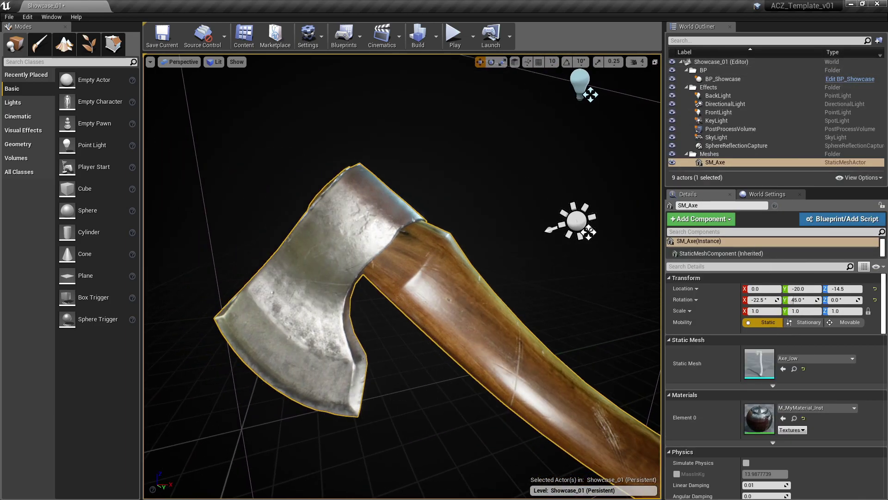
pyautogui.keyDown('alt'); pyautogui.moveTo(401, 277); pyautogui.dragTo(314, 277); pyautogui.keyUp('alt')
pyautogui.scroll(4, 352, 278)
pyautogui.scroll(-3, 352, 277)
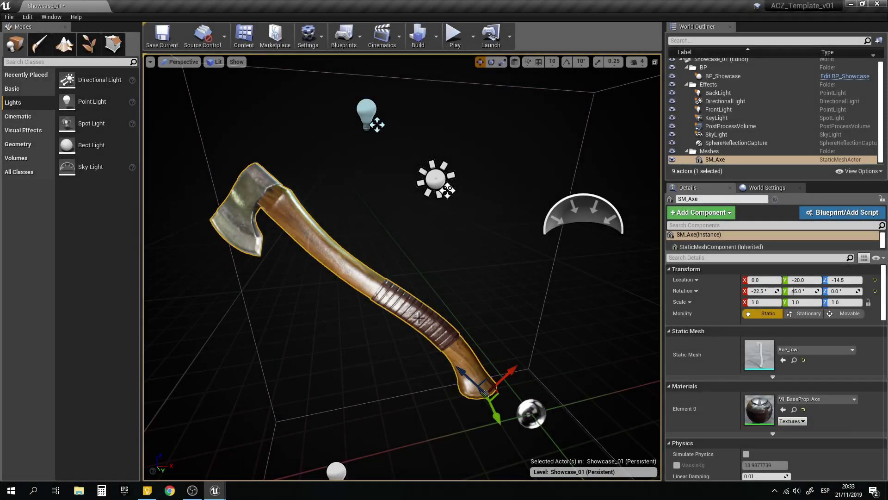
pyautogui.scroll(-3, 414, 218)
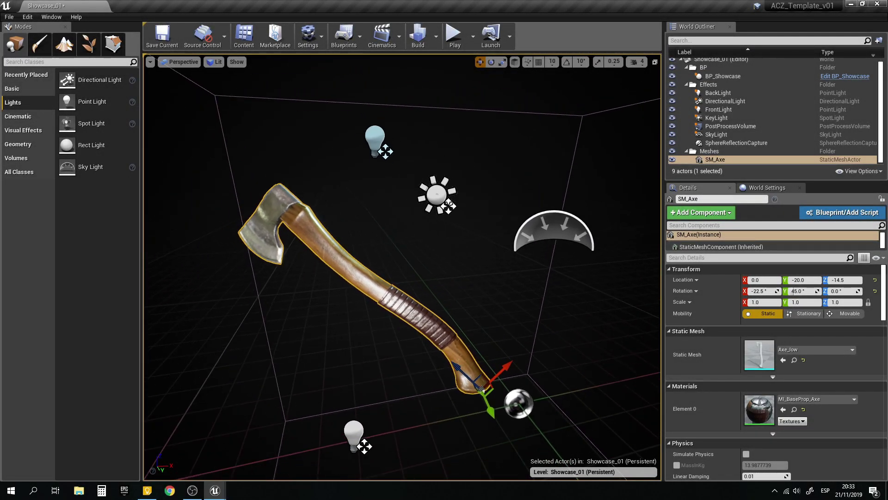